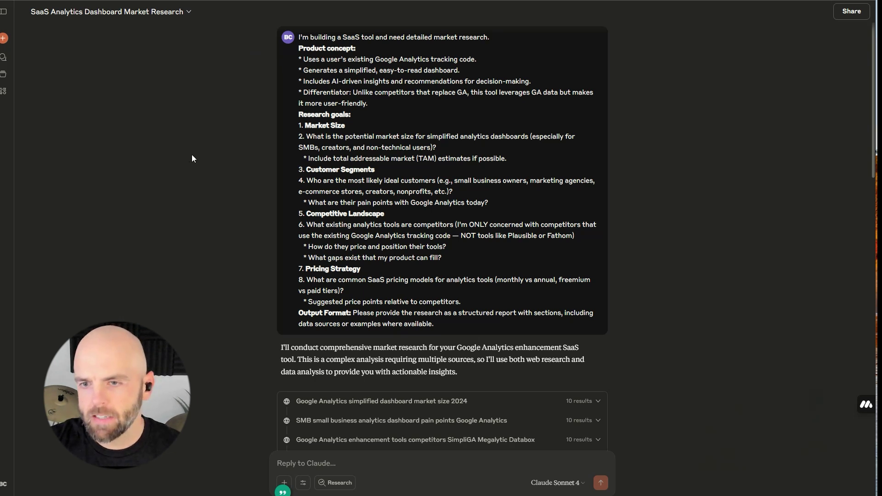
- Look over the SaaS market research prompt in Claude, then switch to Grok and read through its prompt and the Key Points of its answer
{"action": "scroll", "coordinate": [193, 146], "scroll_direction": "down", "scroll_amount": 1}
{"action": "scroll", "coordinate": [192, 134], "scroll_direction": "up", "scroll_amount": 1}
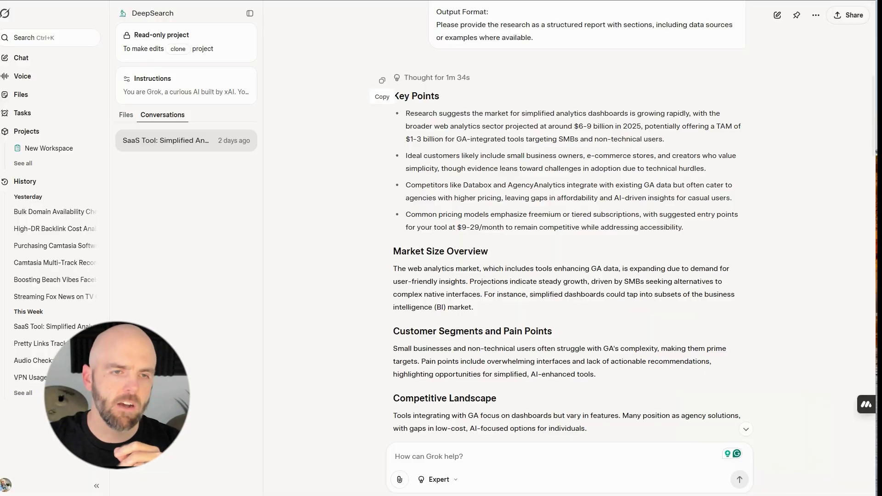
{"action": "scroll", "coordinate": [432, 83], "scroll_direction": "up", "scroll_amount": 10}
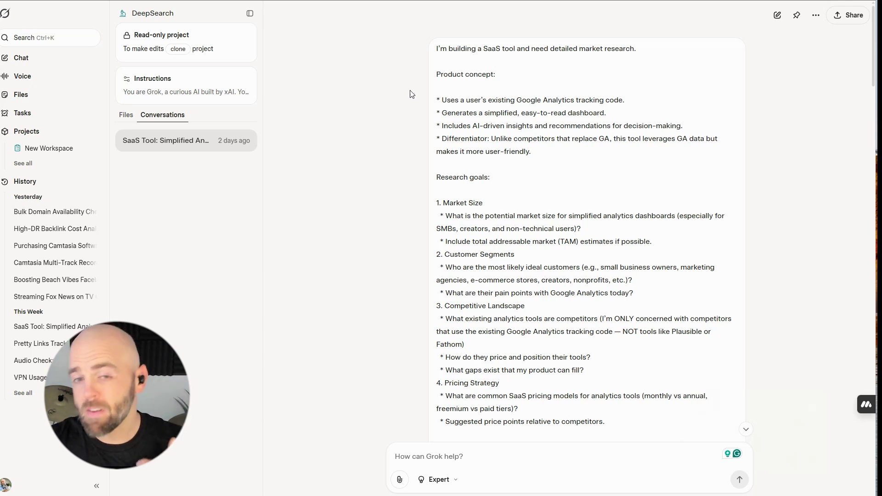
{"action": "scroll", "coordinate": [459, 185], "scroll_direction": "down", "scroll_amount": 20}
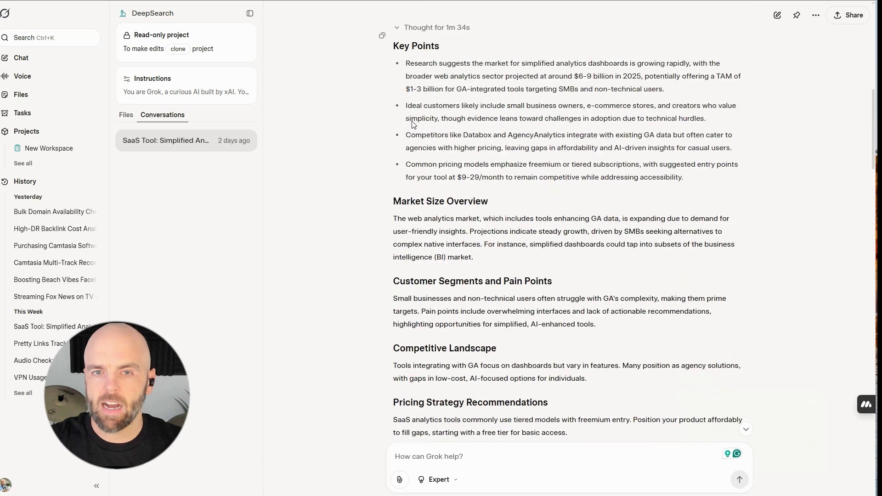
{"action": "scroll", "coordinate": [462, 178], "scroll_direction": "down", "scroll_amount": 3}
{"action": "scroll", "coordinate": [460, 174], "scroll_direction": "up", "scroll_amount": 3}
{"action": "scroll", "coordinate": [455, 170], "scroll_direction": "down", "scroll_amount": 3}
{"action": "scroll", "coordinate": [441, 164], "scroll_direction": "up", "scroll_amount": 15}
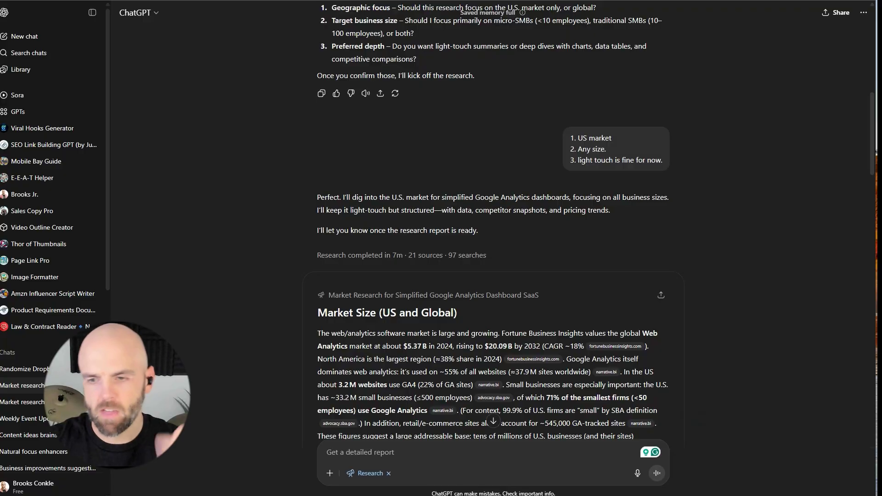
- Switch to ChatGPT to view the start of its research chat, and to Gemini to view the opening of its market research report
{"action": "scroll", "coordinate": [379, 73], "scroll_direction": "up", "scroll_amount": 10}
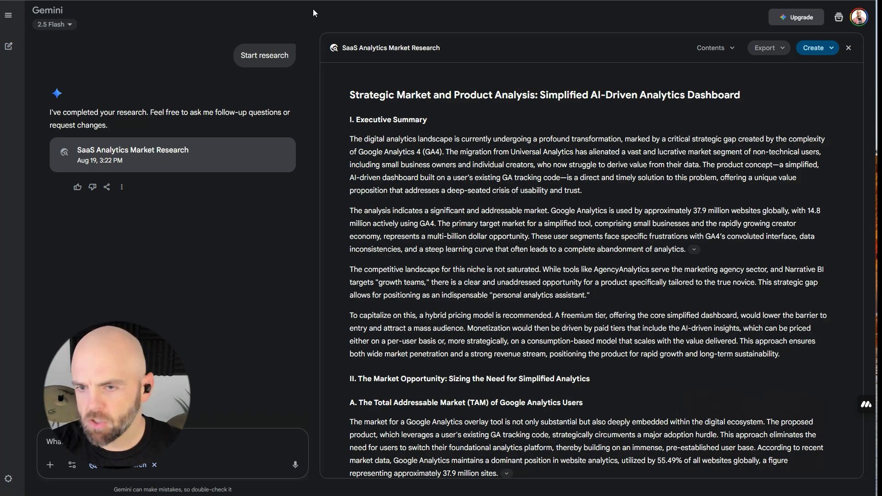
{"action": "scroll", "coordinate": [429, 115], "scroll_direction": "down", "scroll_amount": 3}
{"action": "scroll", "coordinate": [425, 154], "scroll_direction": "up", "scroll_amount": 3}
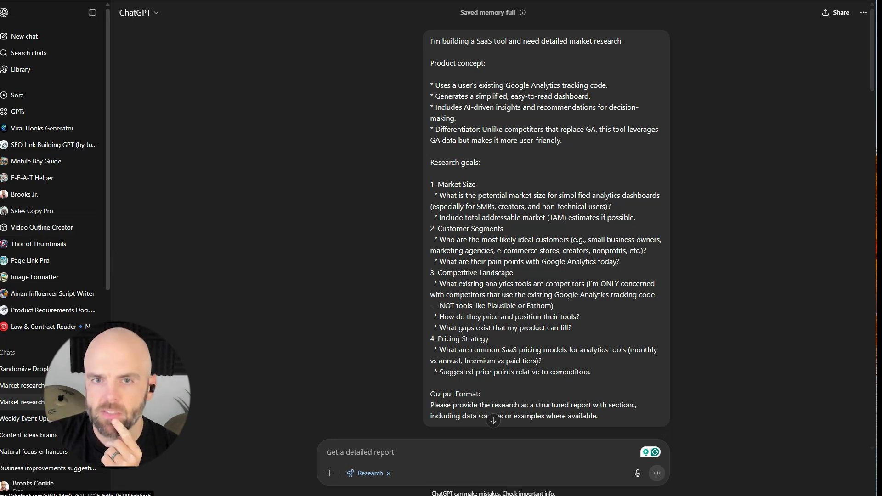
- Switch to ChatGPT, open the earlier market research chat about improving the prompt, and read the original prompt and the improved version
{"action": "left_click", "coordinate": [59, 401]}
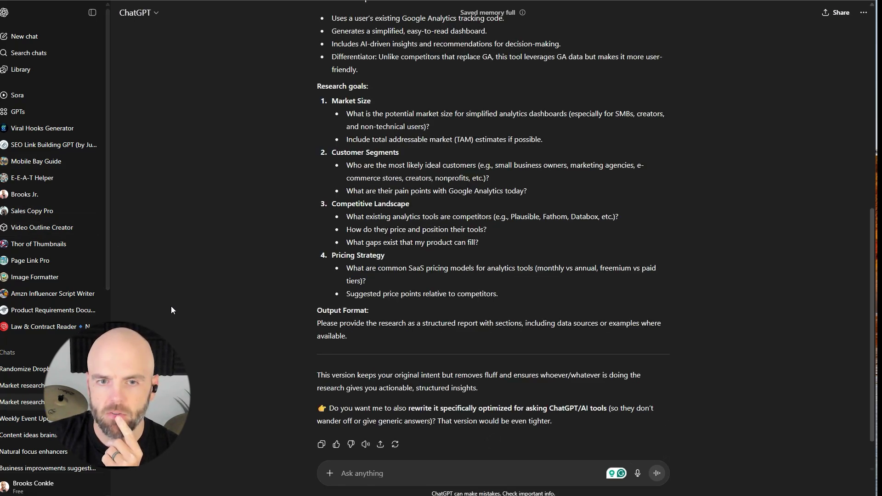
{"action": "scroll", "coordinate": [171, 310], "scroll_direction": "up", "scroll_amount": 9}
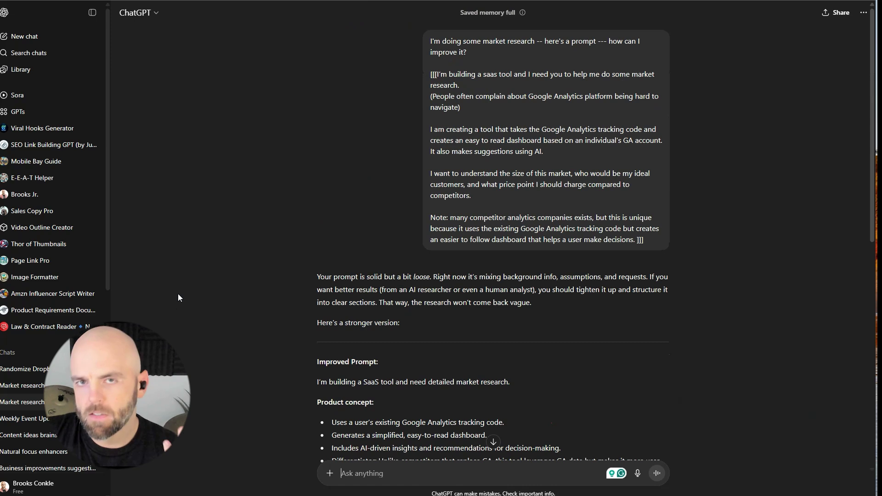
{"action": "left_click_drag", "start_coordinate": [431, 42], "coordinate": [646, 245]}
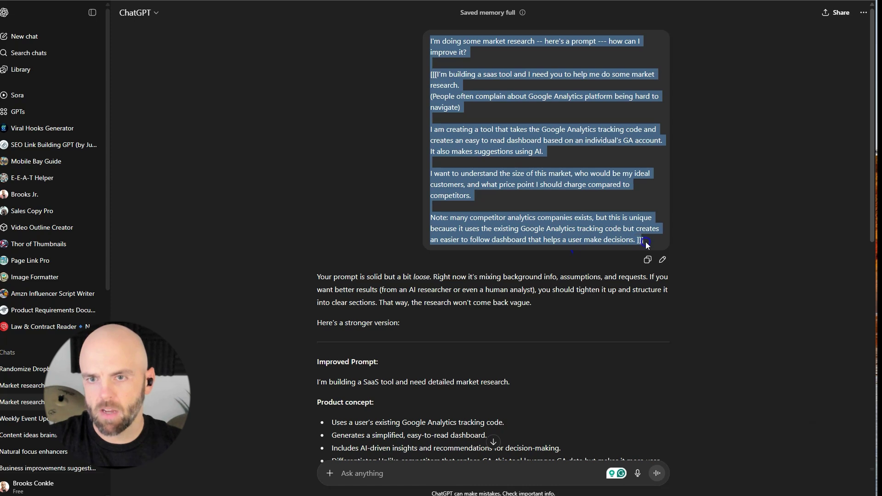
{"action": "scroll", "coordinate": [332, 242], "scroll_direction": "down", "scroll_amount": 4}
{"action": "left_click", "coordinate": [311, 253]}
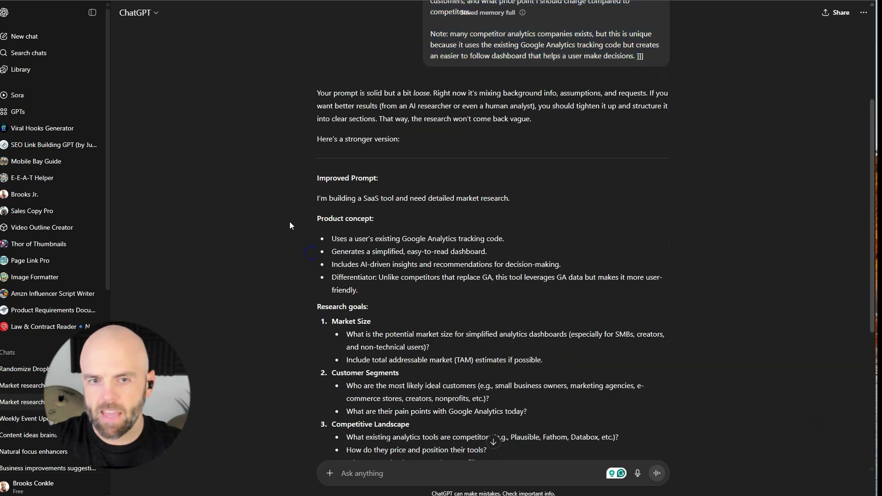
{"action": "scroll", "coordinate": [290, 222], "scroll_direction": "down", "scroll_amount": 3}
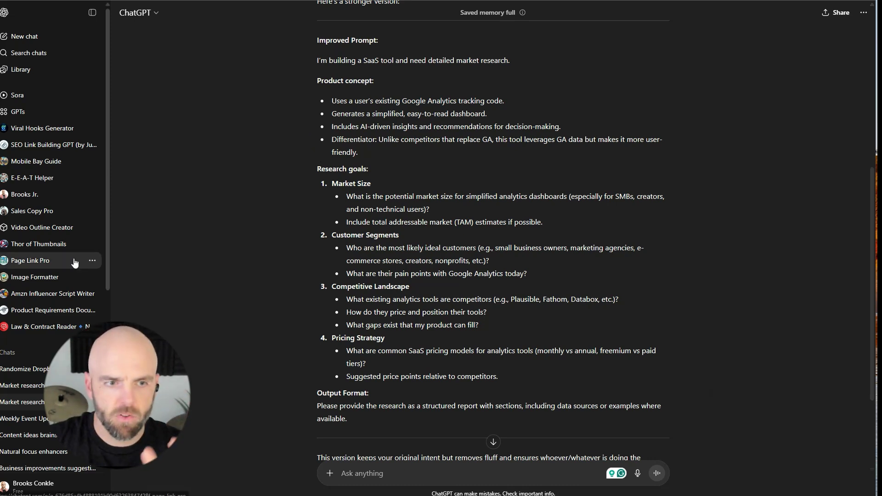
- Return to the ChatGPT chat with the completed research report and skim it from the Pricing Strategy section back to the original prompt
{"action": "scroll", "coordinate": [186, 337], "scroll_direction": "down", "scroll_amount": 15}
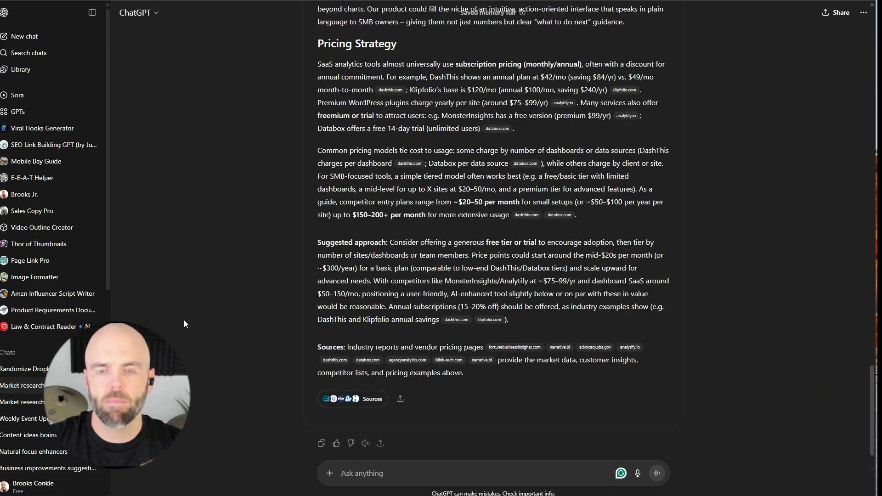
{"action": "scroll", "coordinate": [185, 308], "scroll_direction": "up", "scroll_amount": 15}
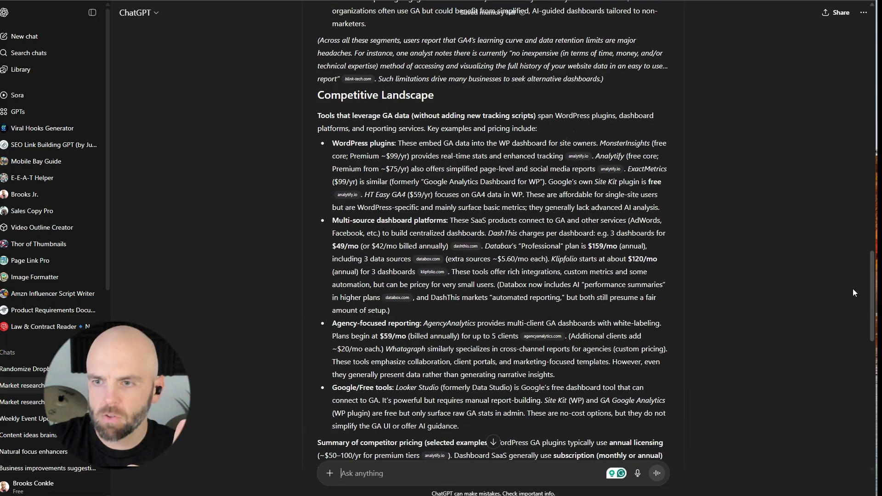
{"action": "left_click_drag", "start_coordinate": [871, 297], "coordinate": [871, 51]}
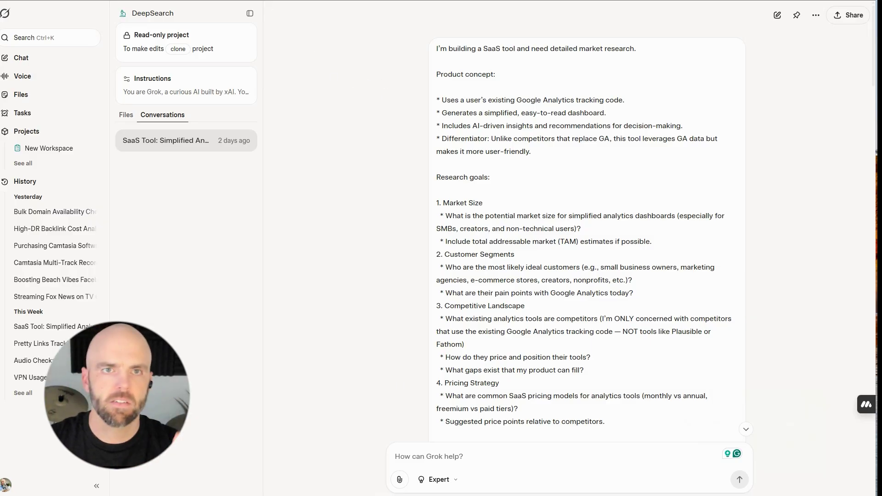
- Check the research modes by choosing Expert in Grok, then viewing ChatGPT's list of prompt tools that includes Deep research
{"action": "left_click", "coordinate": [445, 483]}
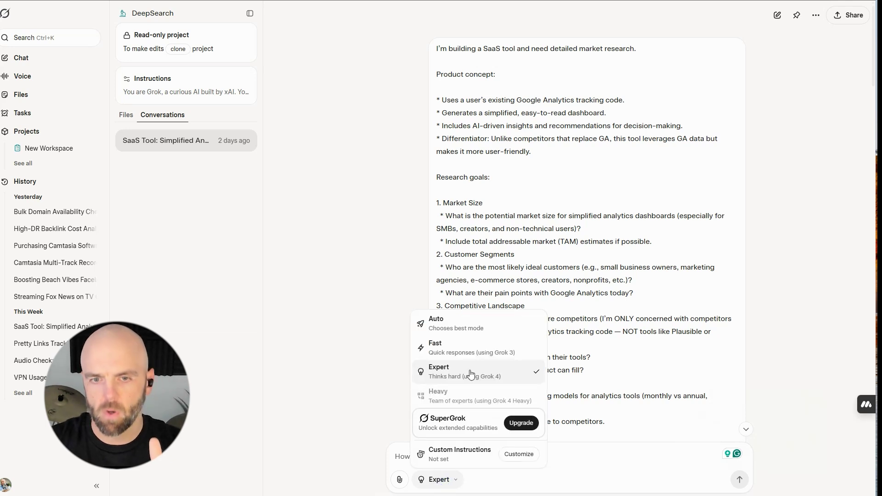
{"action": "left_click", "coordinate": [444, 371]}
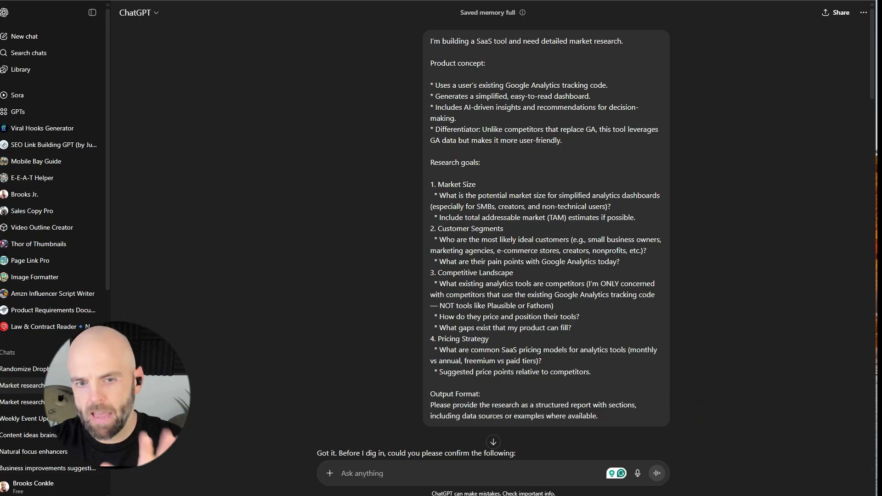
{"action": "scroll", "coordinate": [493, 235], "scroll_direction": "down", "scroll_amount": 2}
{"action": "left_click", "coordinate": [329, 474]}
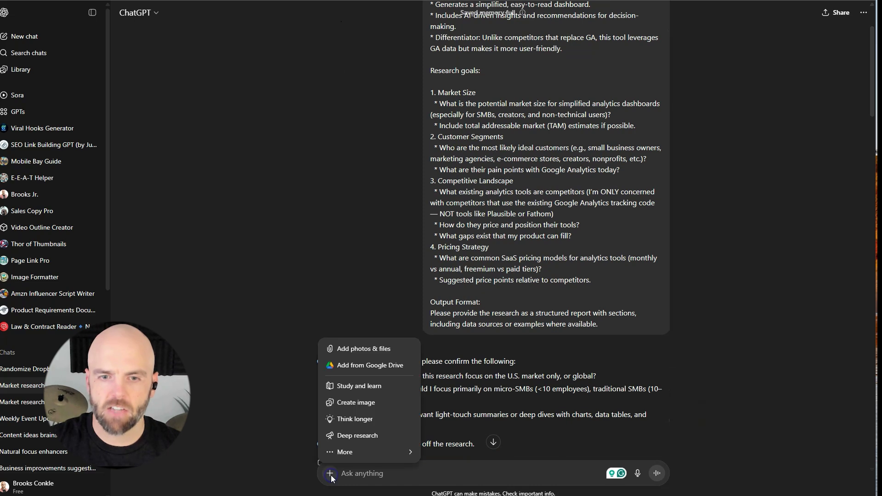
{"action": "left_click", "coordinate": [308, 162]}
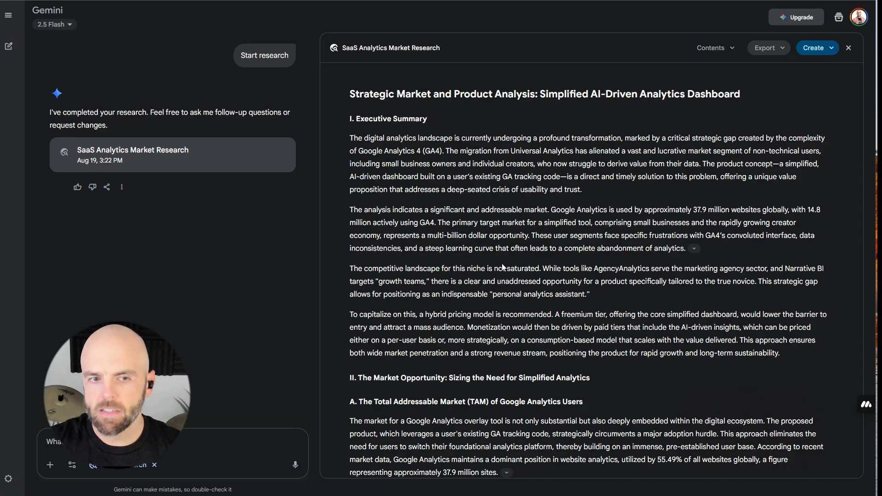
- Compare how the same prompt was handled by viewing Gemini's executive summary, Claude's prompt and web searches, and Grok's Key Points
{"action": "scroll", "coordinate": [591, 270], "scroll_direction": "down", "scroll_amount": 3}
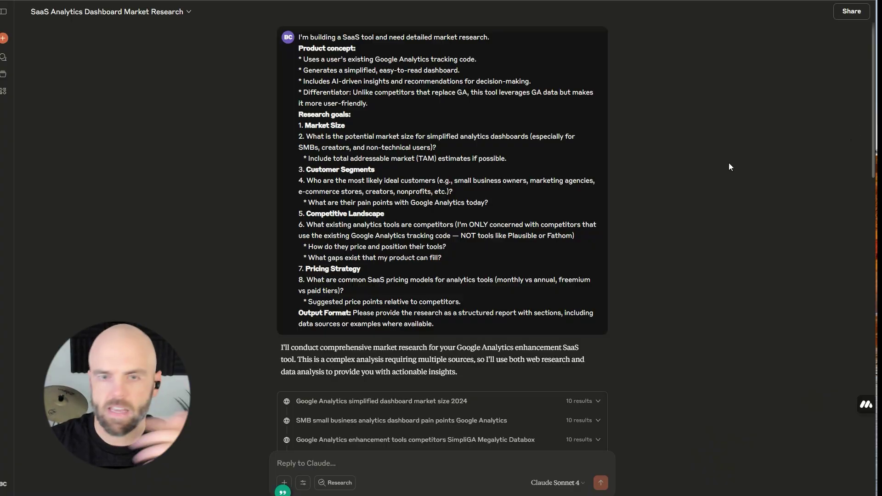
{"action": "scroll", "coordinate": [263, 140], "scroll_direction": "down", "scroll_amount": 2}
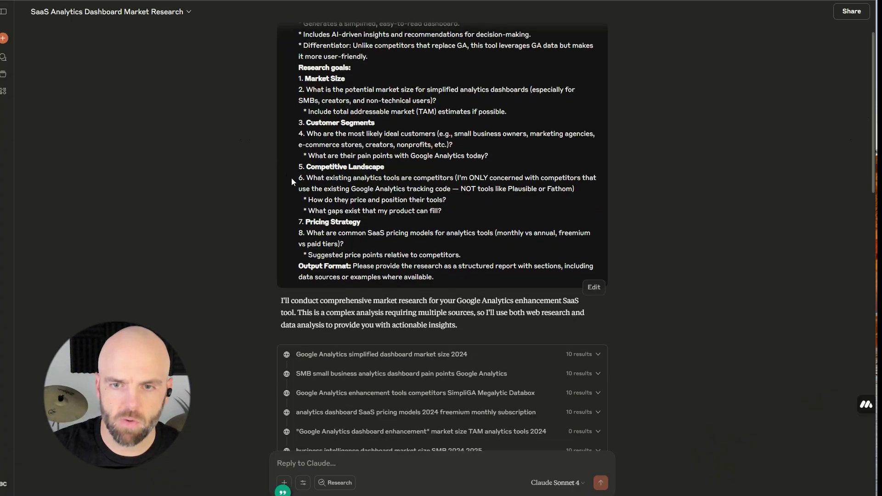
{"action": "scroll", "coordinate": [286, 176], "scroll_direction": "up", "scroll_amount": 2}
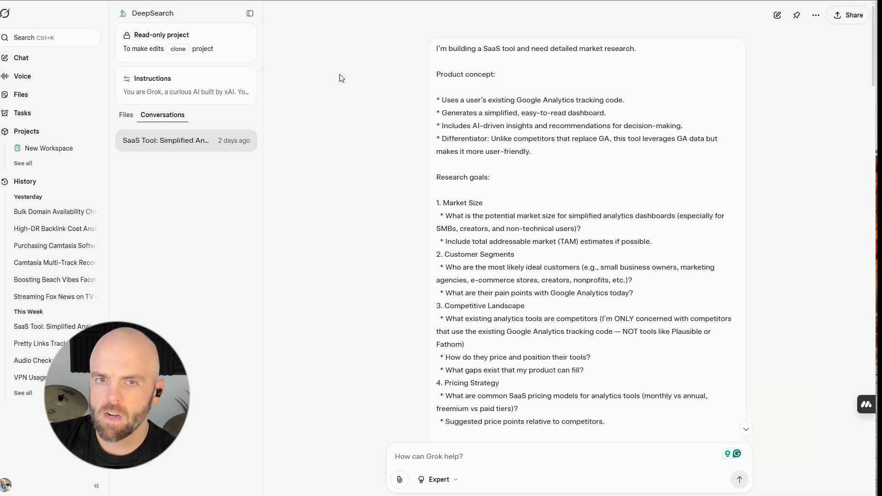
{"action": "scroll", "coordinate": [354, 88], "scroll_direction": "down", "scroll_amount": 8}
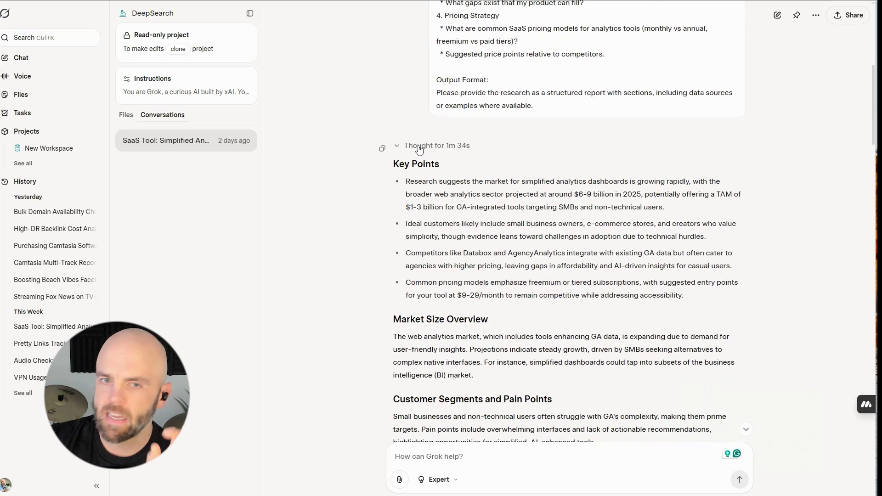
{"action": "scroll", "coordinate": [421, 134], "scroll_direction": "down", "scroll_amount": 3}
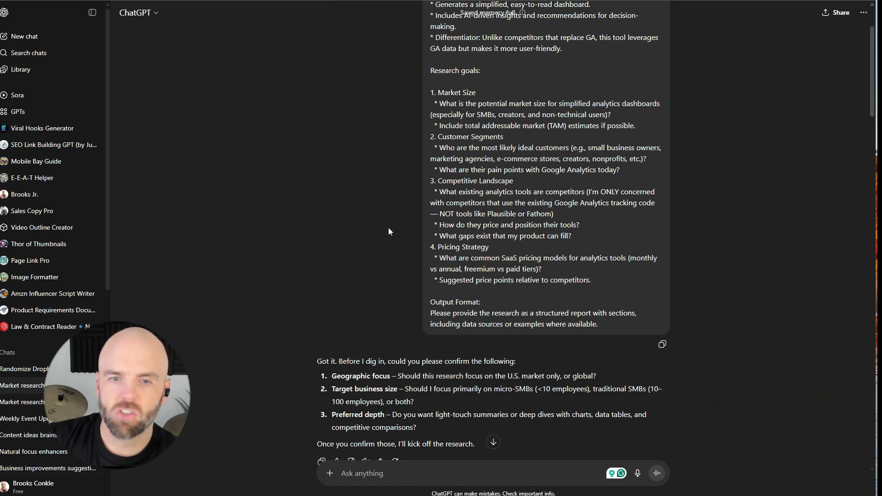
- Switch to ChatGPT and examine its clarifying questions on geographic focus, target business size and preferred depth
{"action": "scroll", "coordinate": [389, 231], "scroll_direction": "down", "scroll_amount": 3}
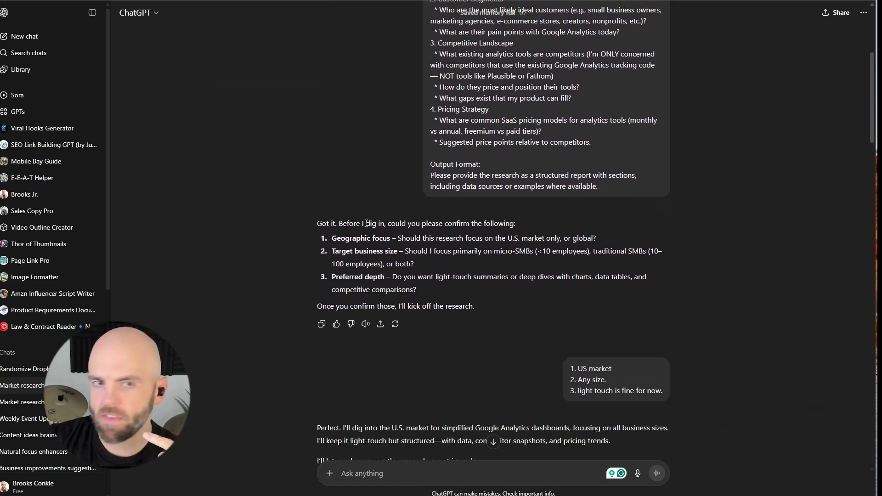
{"action": "left_click_drag", "start_coordinate": [338, 239], "coordinate": [464, 264]}
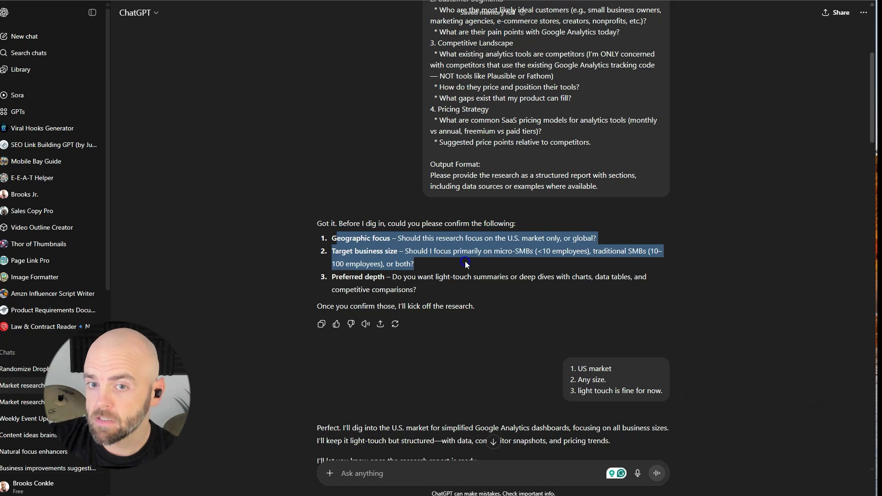
{"action": "left_click", "coordinate": [466, 264]}
{"action": "left_click_drag", "start_coordinate": [370, 250], "coordinate": [458, 251]}
{"action": "left_click", "coordinate": [413, 309]}
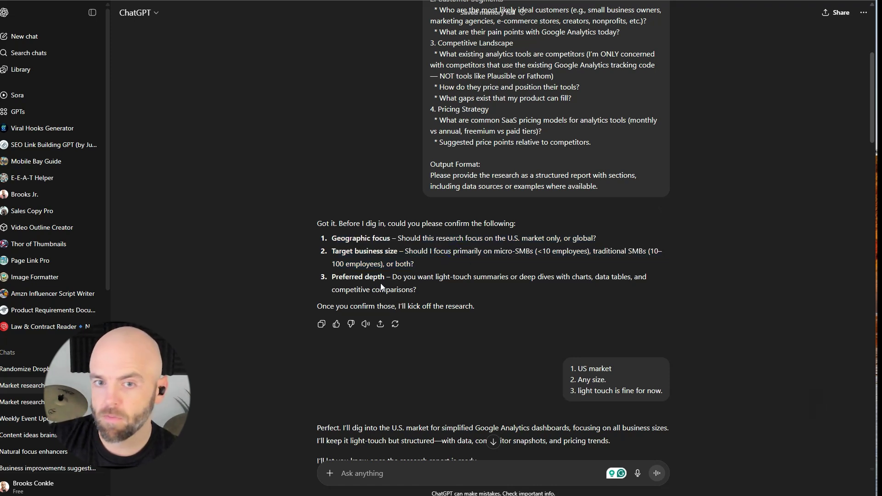
{"action": "left_click_drag", "start_coordinate": [381, 287], "coordinate": [464, 293]}
{"action": "left_click", "coordinate": [465, 292]}
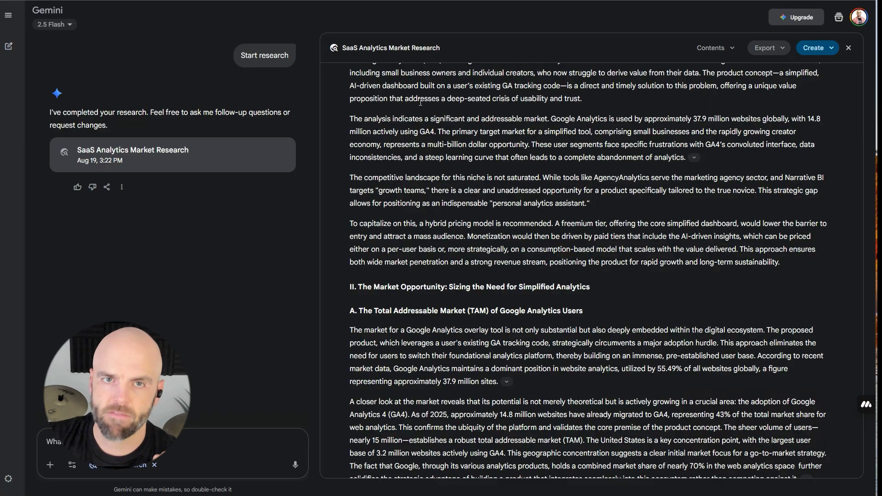
- Switch to Gemini, skim its report, and examine the full research plan it proposed for SaaS Analytics Market Research
{"action": "scroll", "coordinate": [741, 150], "scroll_direction": "up", "scroll_amount": 2}
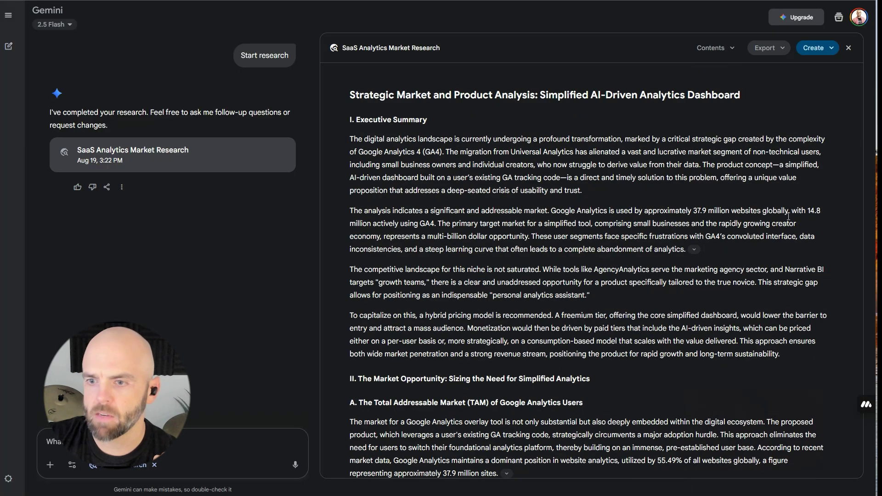
{"action": "scroll", "coordinate": [788, 216], "scroll_direction": "down", "scroll_amount": 4}
{"action": "scroll", "coordinate": [788, 216], "scroll_direction": "up", "scroll_amount": 4}
{"action": "scroll", "coordinate": [78, 156], "scroll_direction": "up", "scroll_amount": 8}
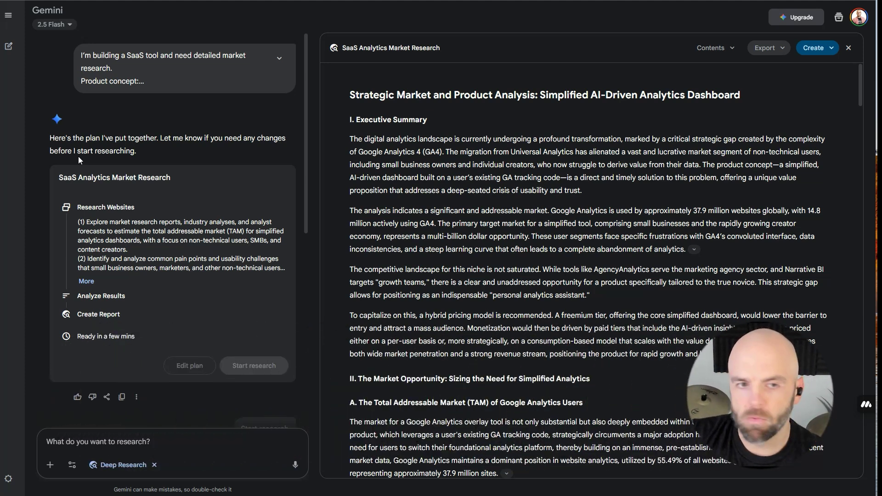
{"action": "left_click_drag", "start_coordinate": [87, 221], "coordinate": [156, 266]}
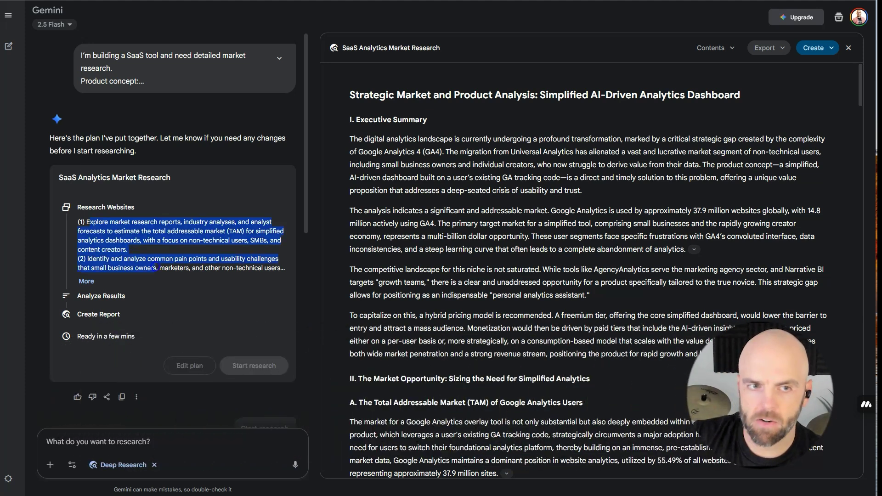
{"action": "left_click", "coordinate": [87, 281]}
{"action": "scroll", "coordinate": [98, 274], "scroll_direction": "down", "scroll_amount": 3}
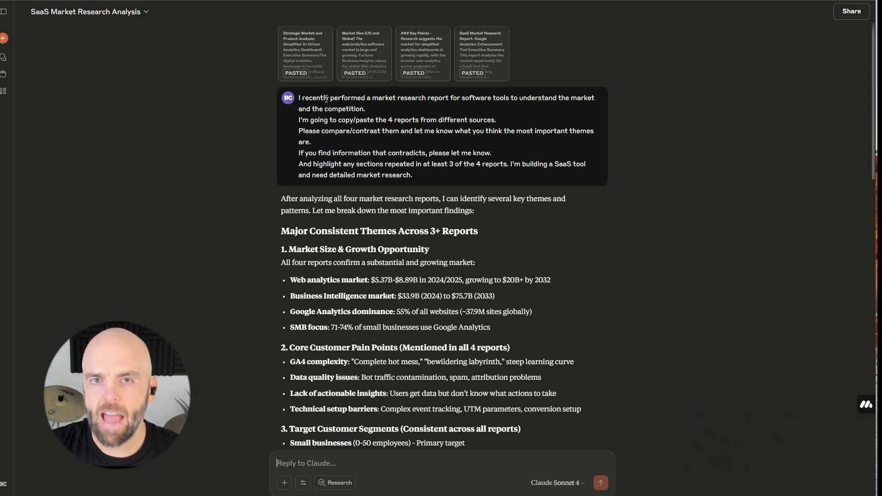
- In Claude, highlight the prompt comparing the four pasted reports, then examine the Major Consistent Themes Across 3+ Reports section
{"action": "left_click_drag", "start_coordinate": [413, 176], "coordinate": [283, 100]}
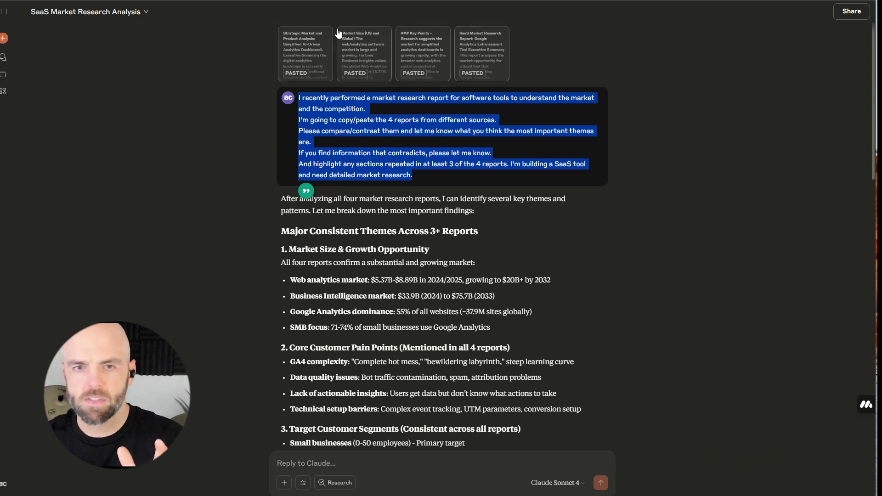
{"action": "scroll", "coordinate": [341, 38], "scroll_direction": "down", "scroll_amount": 1}
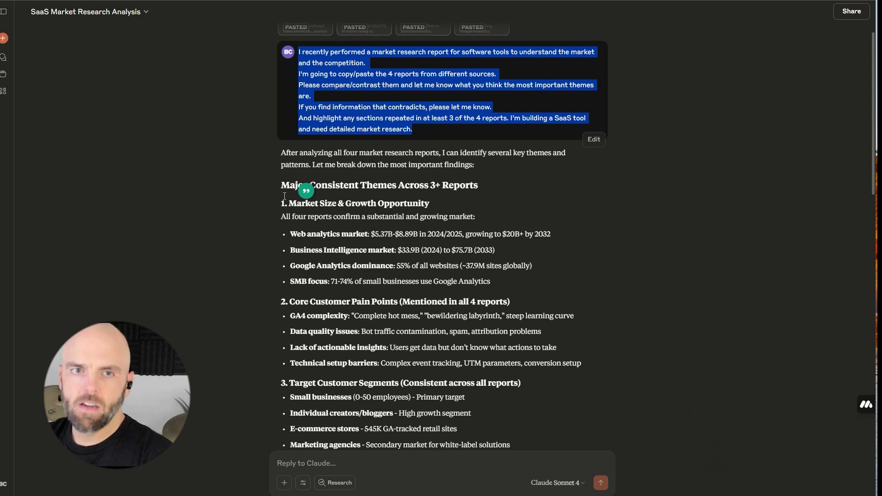
{"action": "scroll", "coordinate": [158, 168], "scroll_direction": "down", "scroll_amount": 2}
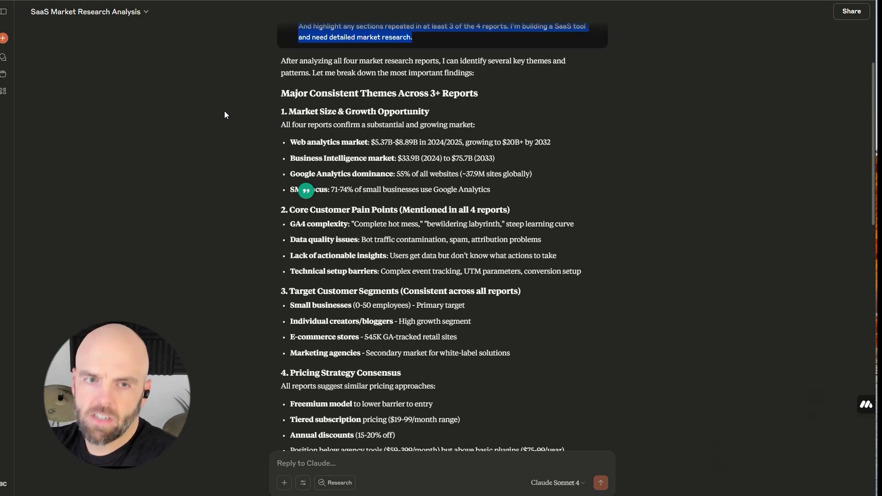
{"action": "scroll", "coordinate": [223, 122], "scroll_direction": "down", "scroll_amount": 4}
{"action": "scroll", "coordinate": [222, 124], "scroll_direction": "down", "scroll_amount": 6}
{"action": "left_click_drag", "start_coordinate": [298, 195], "coordinate": [180, 208]}
{"action": "scroll", "coordinate": [323, 176], "scroll_direction": "down", "scroll_amount": 8}
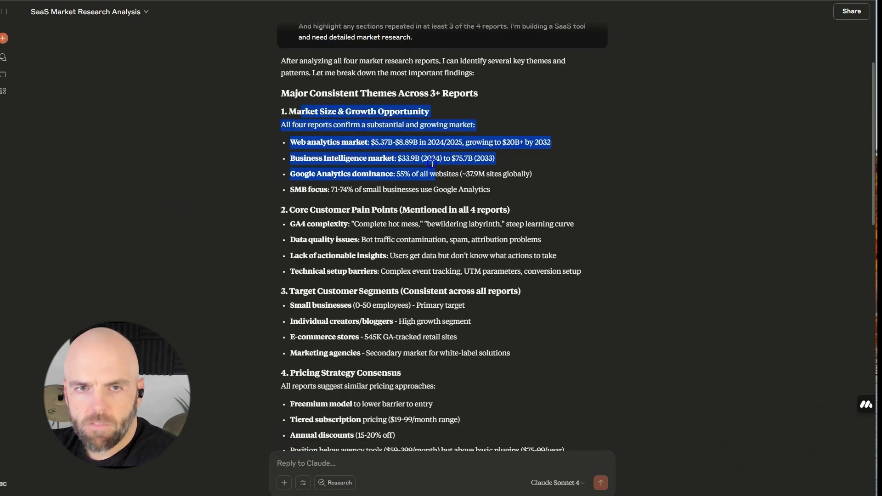
{"action": "left_click_drag", "start_coordinate": [434, 161], "coordinate": [438, 172]}
{"action": "left_click", "coordinate": [437, 173]}
{"action": "scroll", "coordinate": [277, 154], "scroll_direction": "down", "scroll_amount": 1}
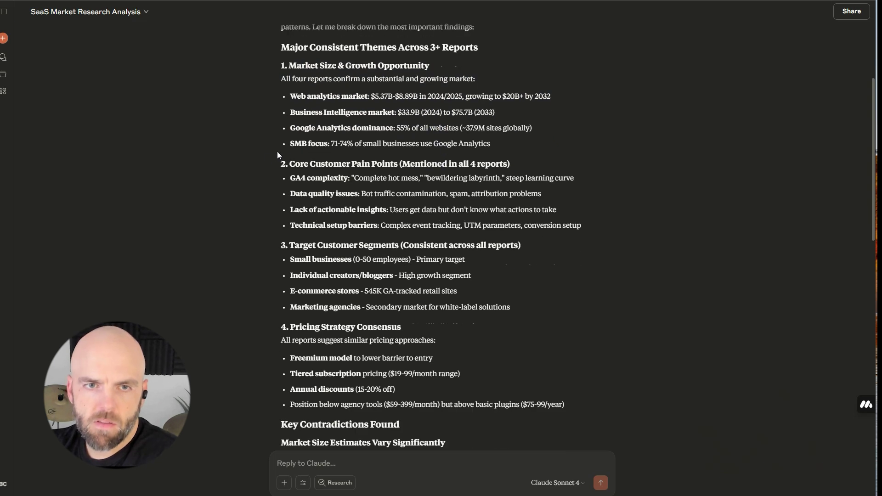
- Examine Claude's Key Contradictions Found, highlighting the market size estimates, and continue through the strategic insights to the Recommended Strategic Focus
{"action": "scroll", "coordinate": [322, 161], "scroll_direction": "down", "scroll_amount": 6}
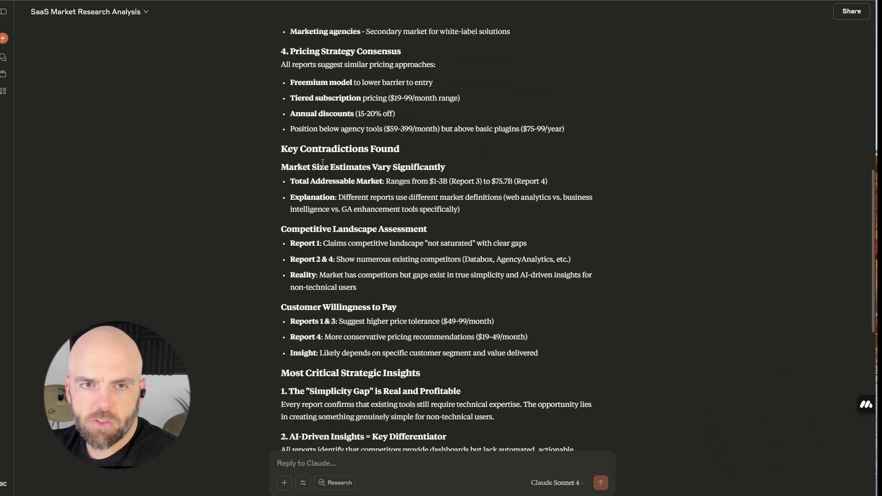
{"action": "left_click_drag", "start_coordinate": [306, 156], "coordinate": [512, 220]}
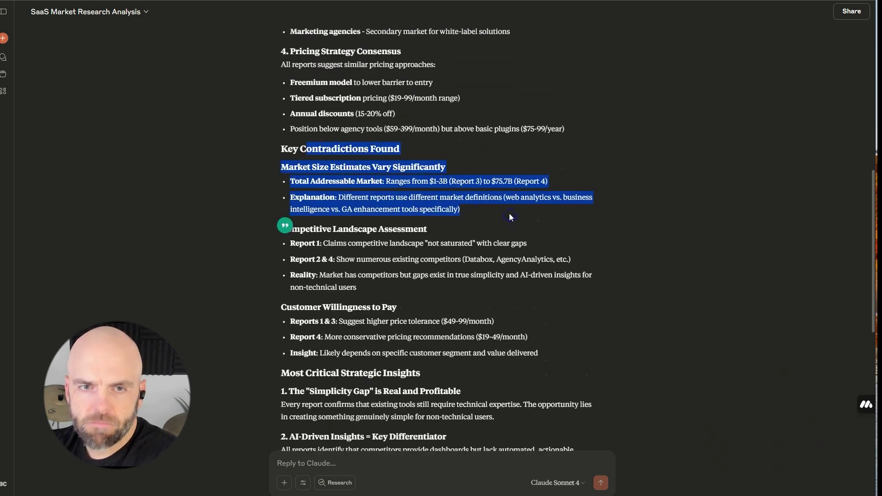
{"action": "scroll", "coordinate": [295, 139], "scroll_direction": "down", "scroll_amount": 5}
{"action": "left_click_drag", "start_coordinate": [281, 143], "coordinate": [467, 194]}
{"action": "left_click", "coordinate": [466, 194]}
{"action": "scroll", "coordinate": [315, 261], "scroll_direction": "down", "scroll_amount": 6}
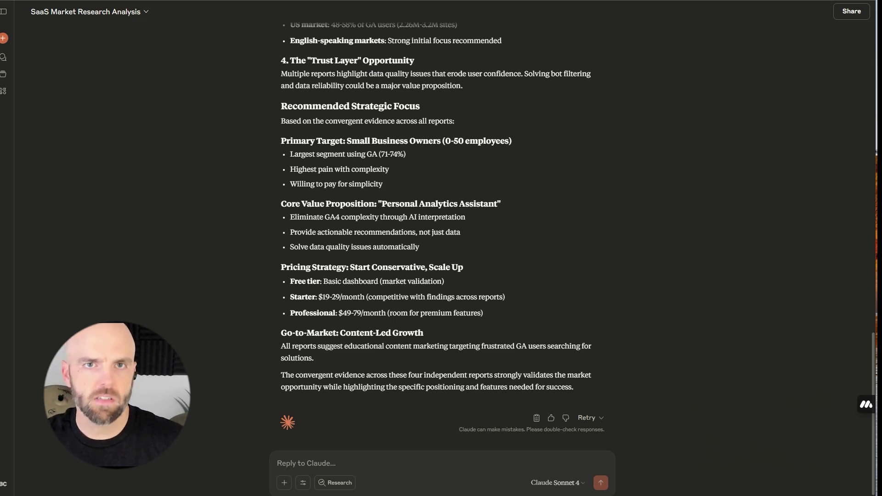
- Switch to Gemini's SaaS Analytics Market Research report and look through the list of sources used in the report
{"action": "scroll", "coordinate": [349, 271], "scroll_direction": "down", "scroll_amount": 3}
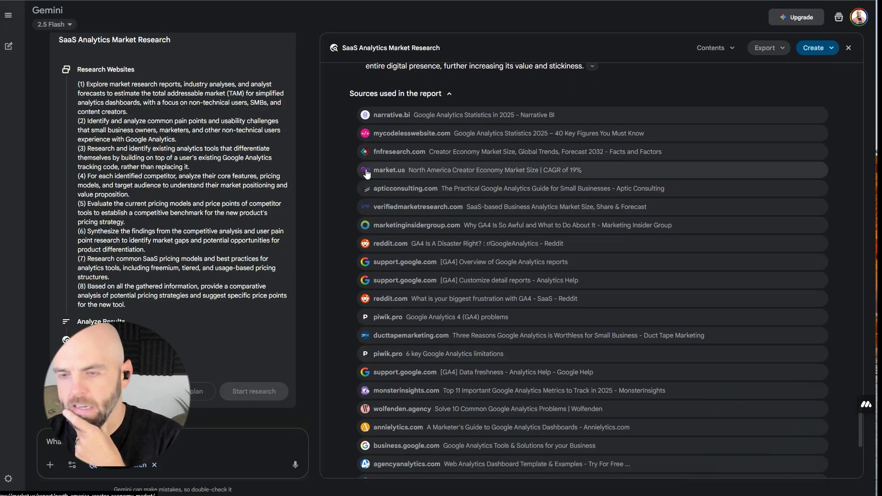
{"action": "scroll", "coordinate": [408, 141], "scroll_direction": "down", "scroll_amount": 1}
{"action": "scroll", "coordinate": [408, 141], "scroll_direction": "down", "scroll_amount": 5}
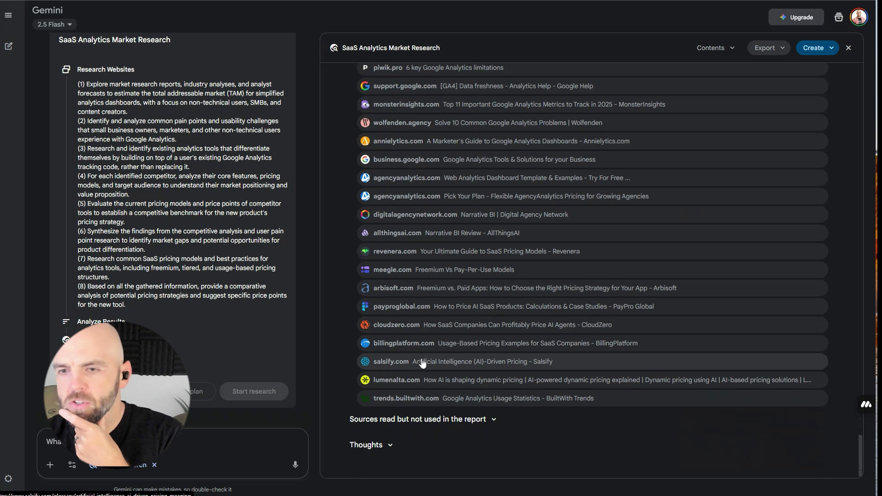
{"action": "scroll", "coordinate": [407, 262], "scroll_direction": "up", "scroll_amount": 3}
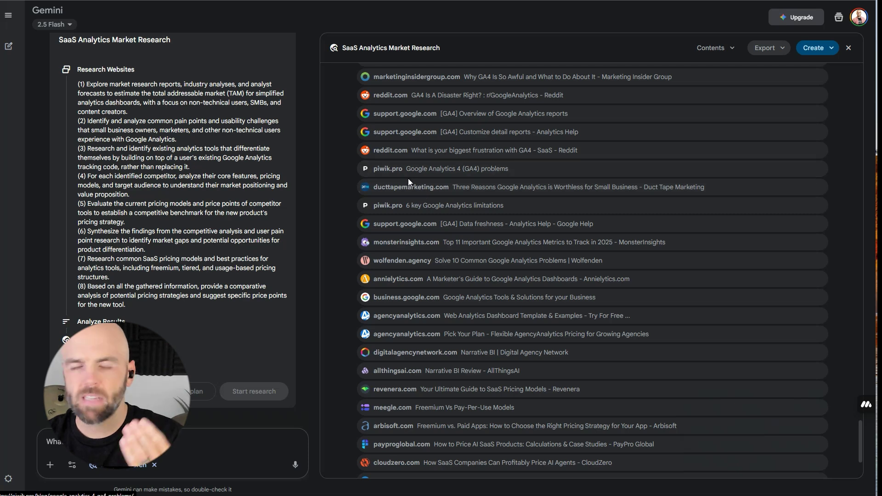
{"action": "scroll", "coordinate": [425, 150], "scroll_direction": "up", "scroll_amount": 2}
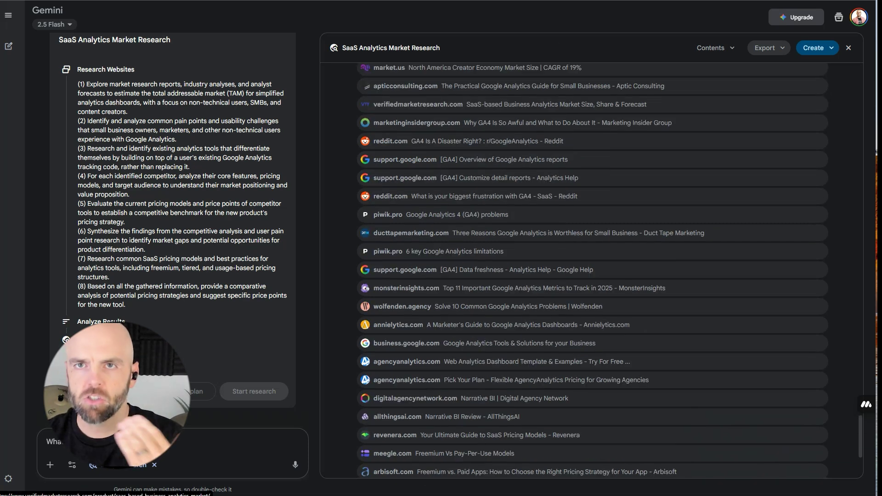